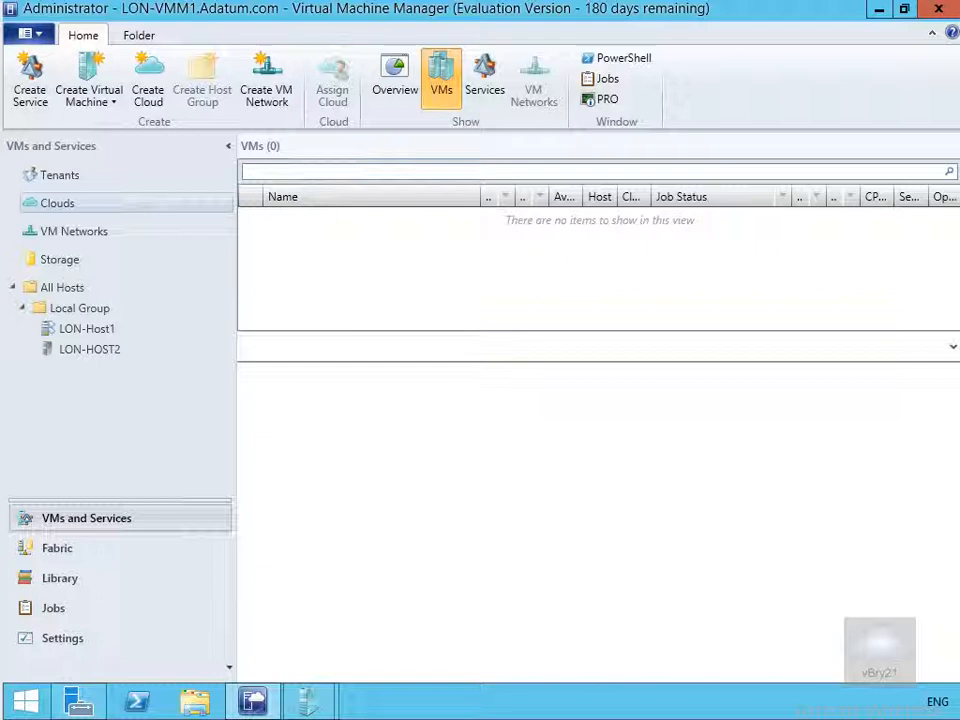
Step: Start creating a private cloud named DemoCloud with the description "Demonstrating Creating a private cloud"
right_click(54, 213)
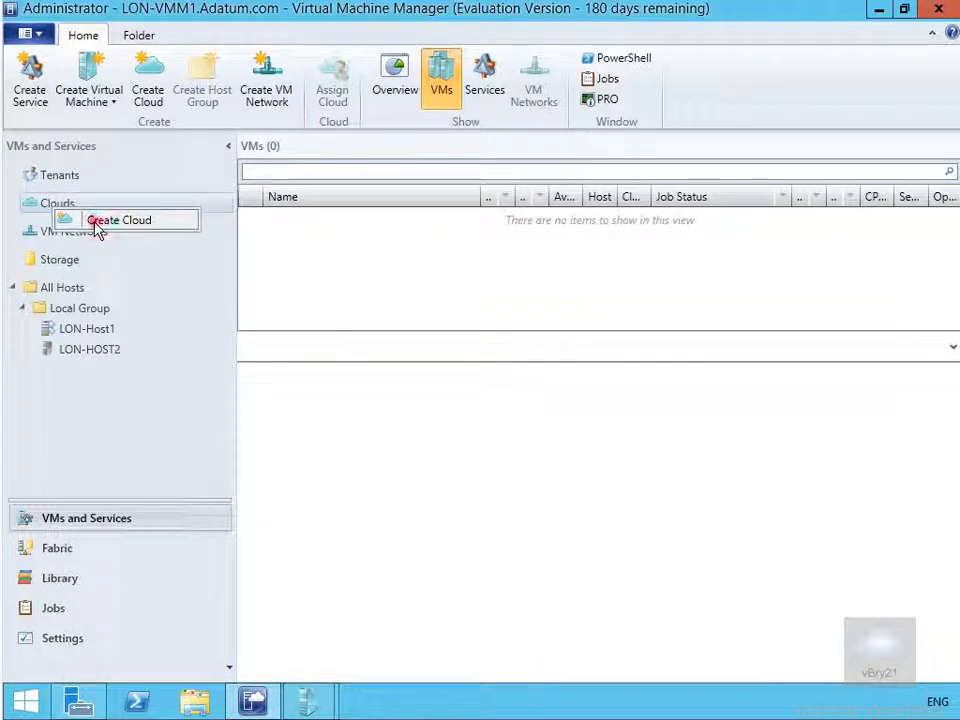
click(96, 229)
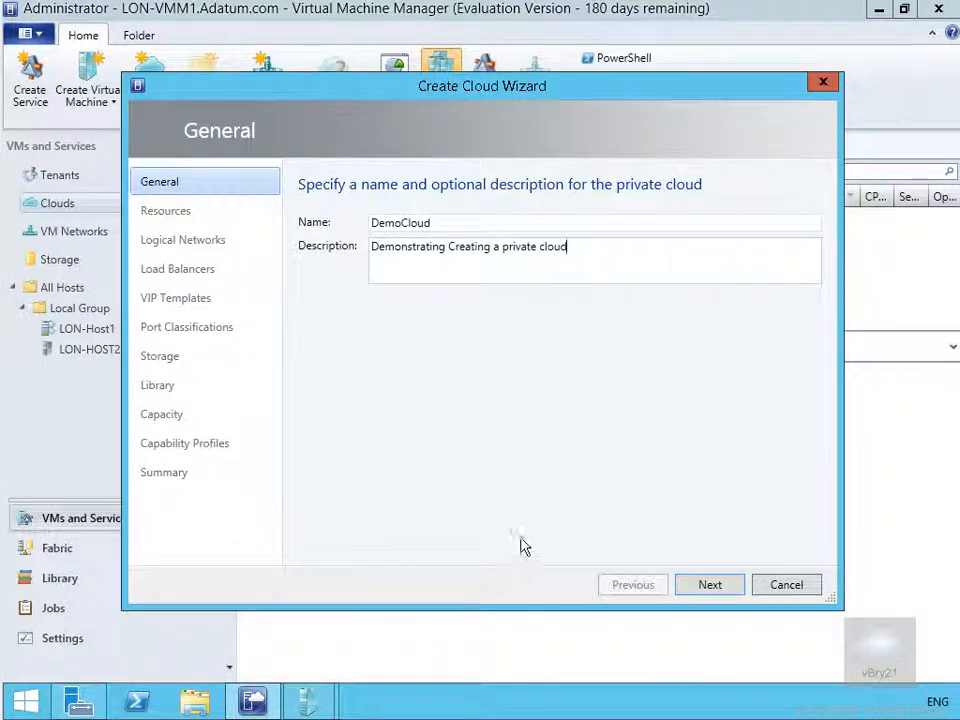
click(396, 270)
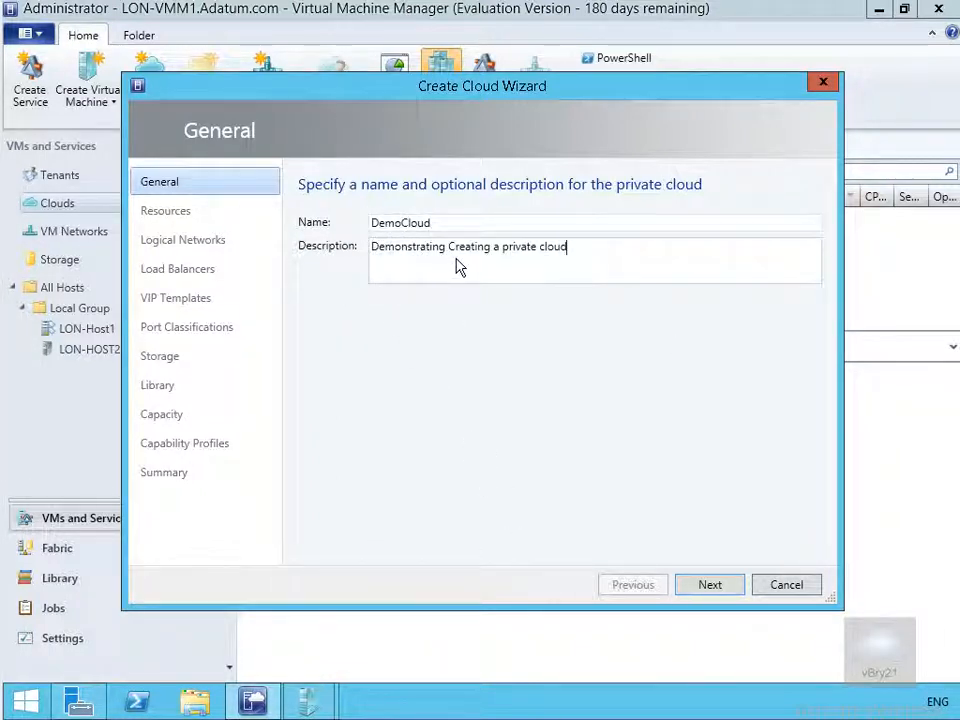
click(704, 582)
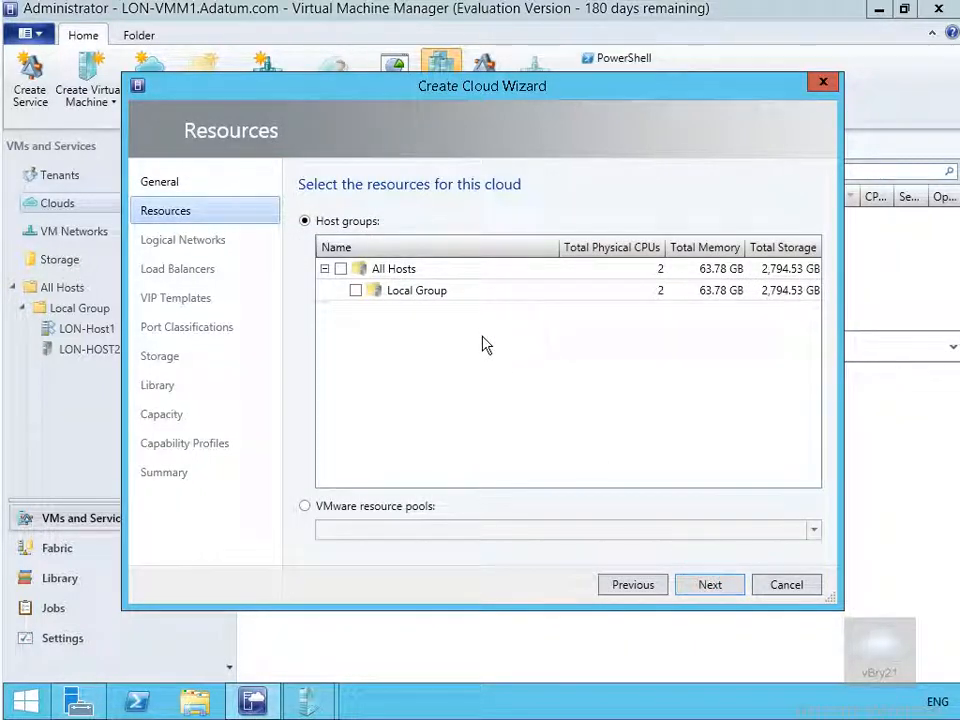
Step: Assign the Local Group host group and the External Network logical network to the cloud
click(355, 290)
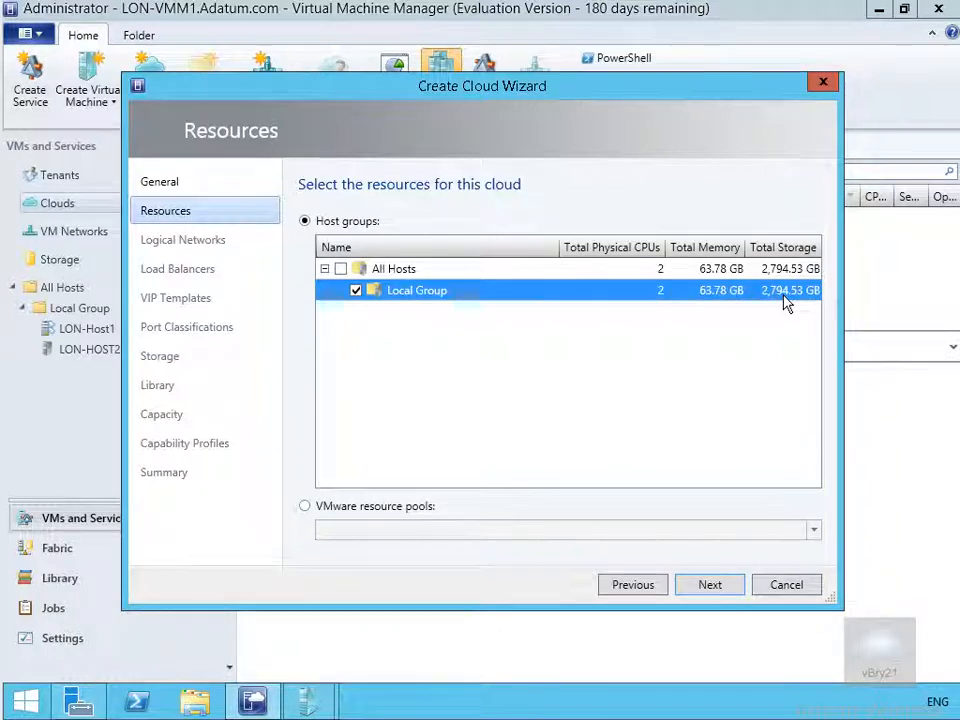
click(737, 584)
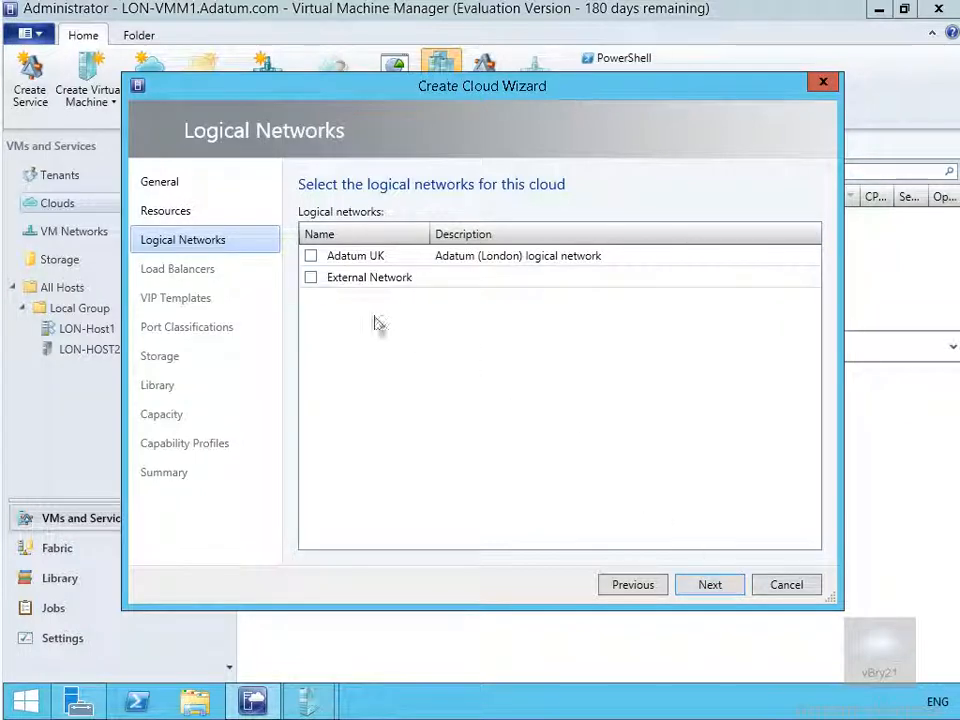
click(311, 278)
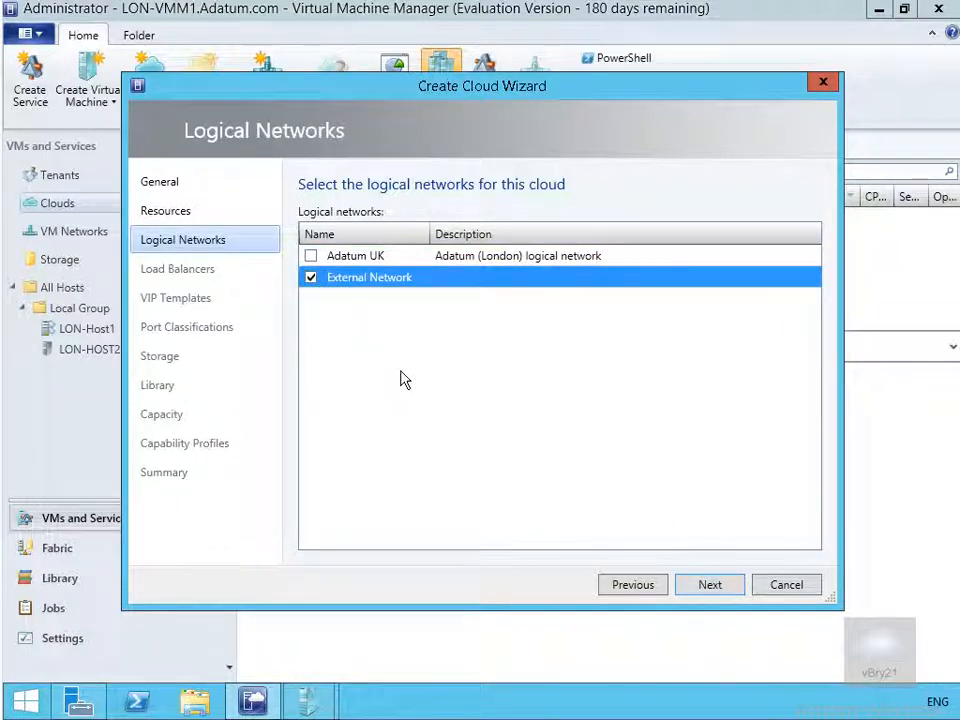
click(717, 589)
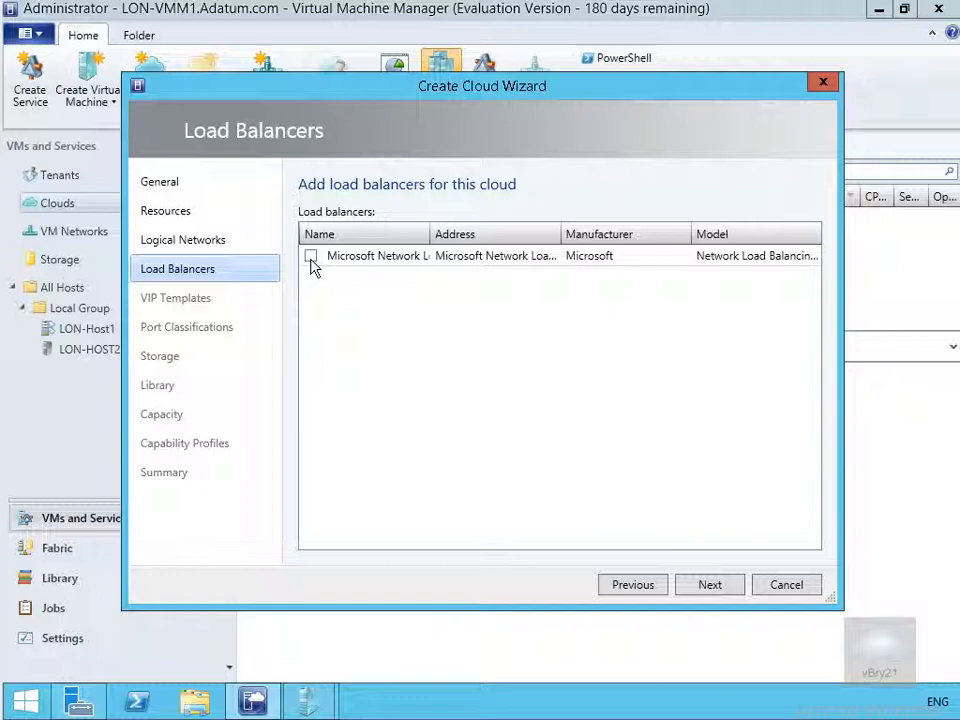
Step: Skip load balancers and VIP templates, select Guest Dynamic IP, High bandwidth, Host management, Low bandwidth and Medium bandwidth port classifications, and choose Local Storage
click(703, 586)
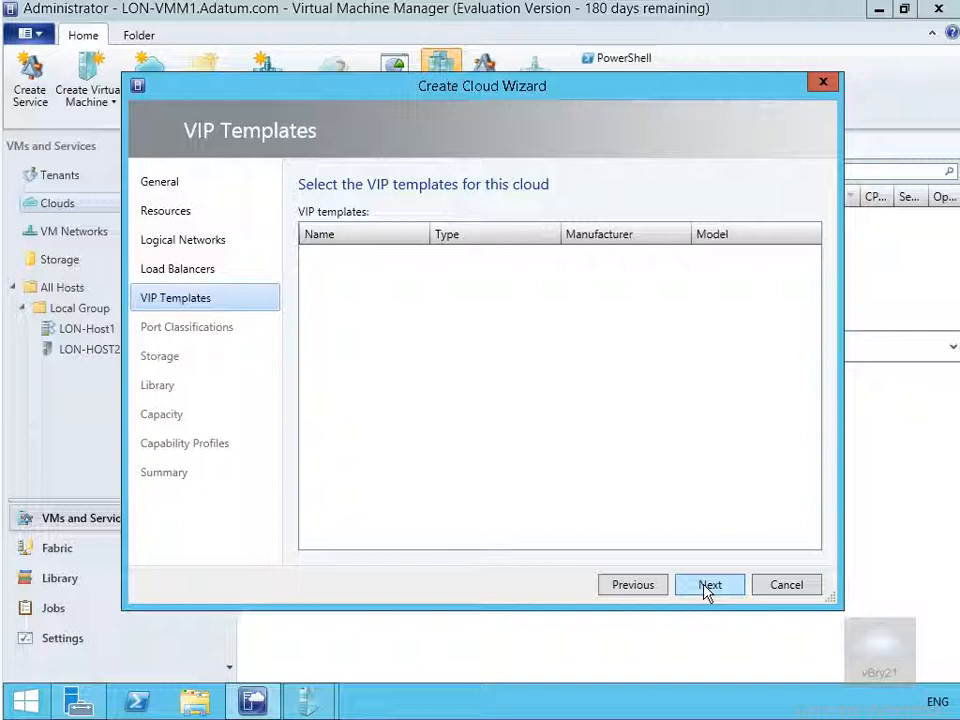
click(707, 588)
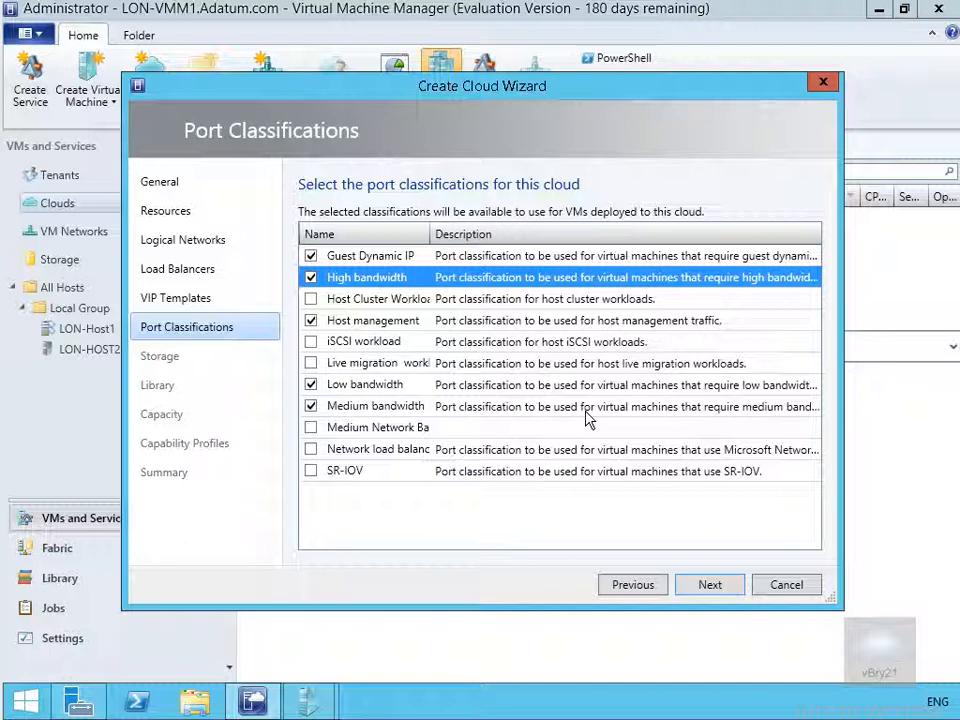
click(710, 587)
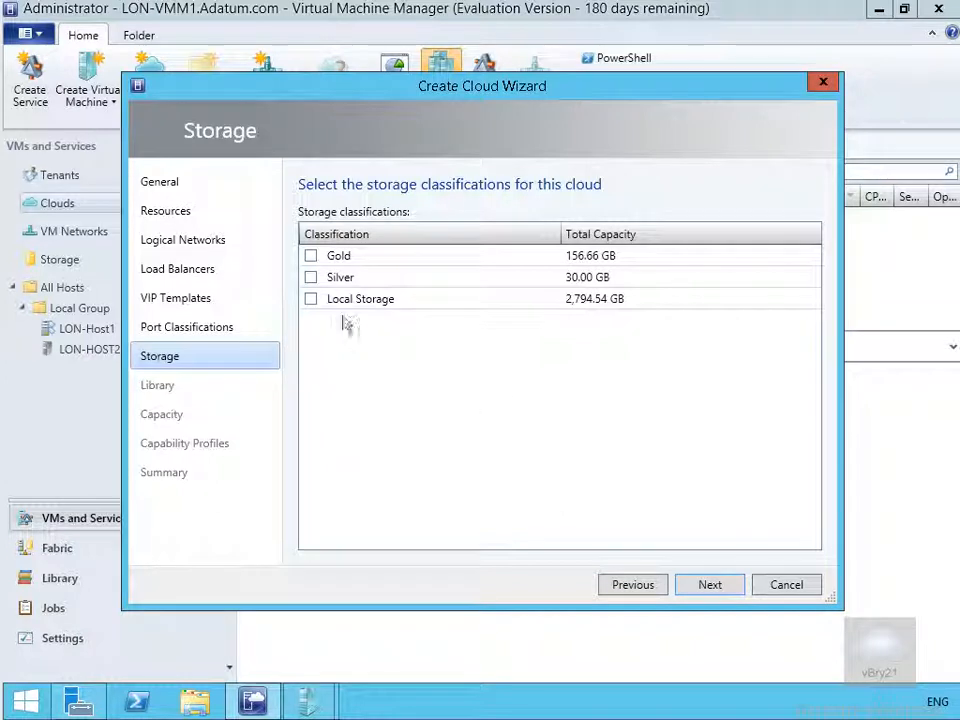
click(311, 302)
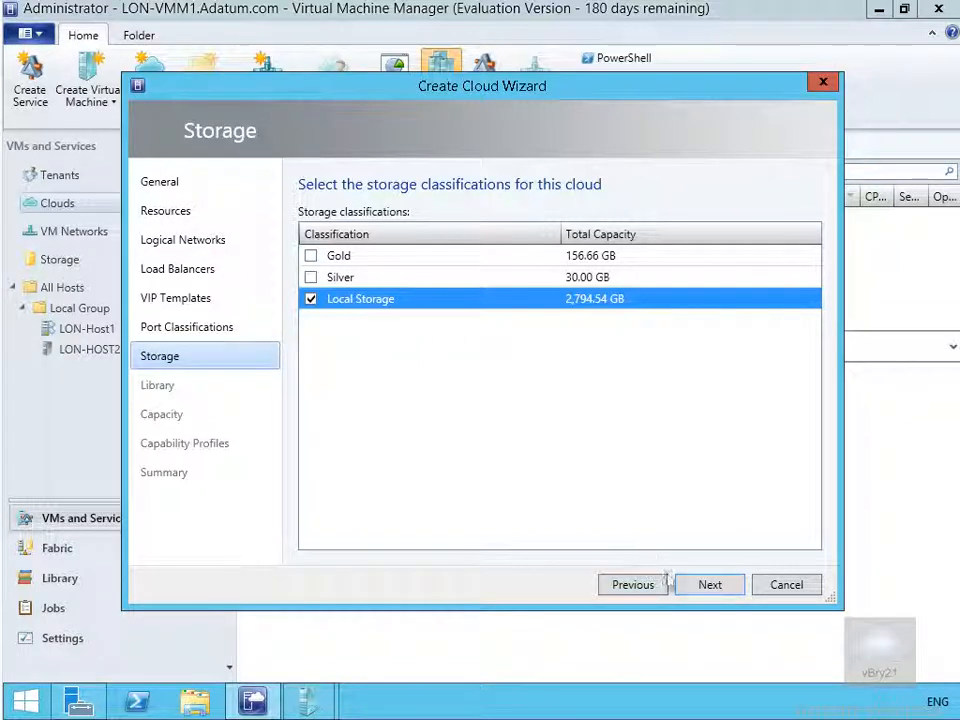
click(696, 590)
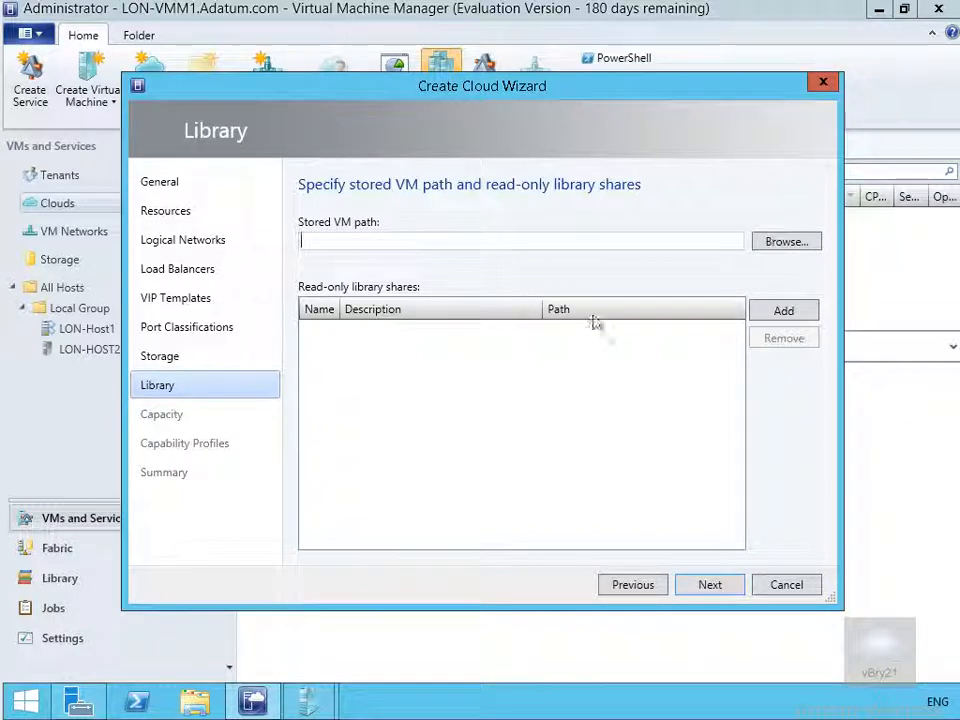
Step: Set the stored VM path to the Host1Library share on lon-host1.adatum.com
click(776, 245)
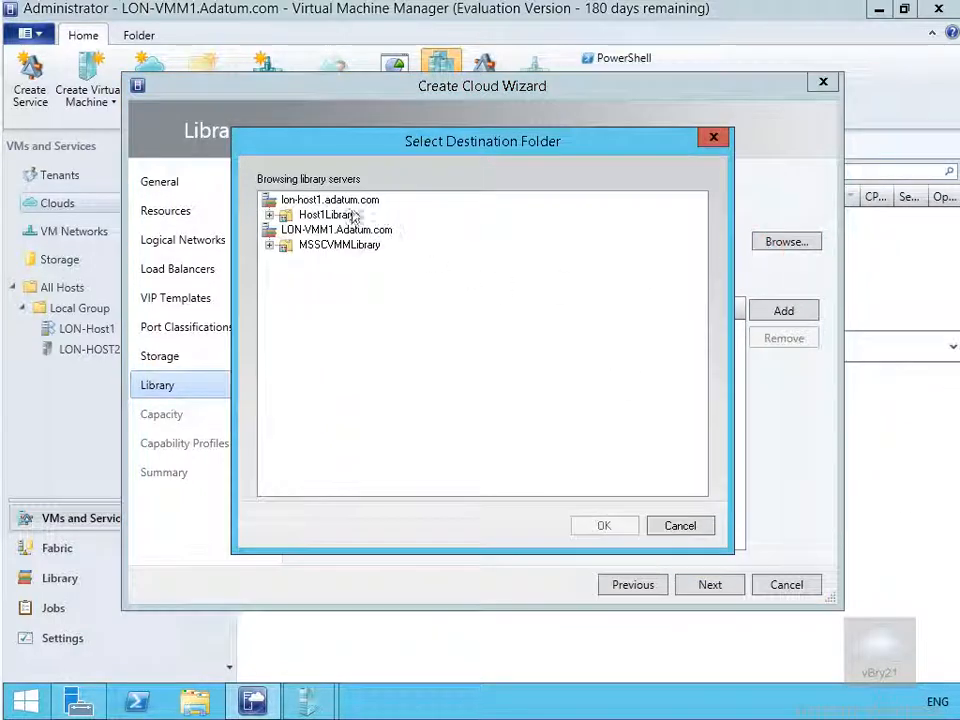
click(269, 215)
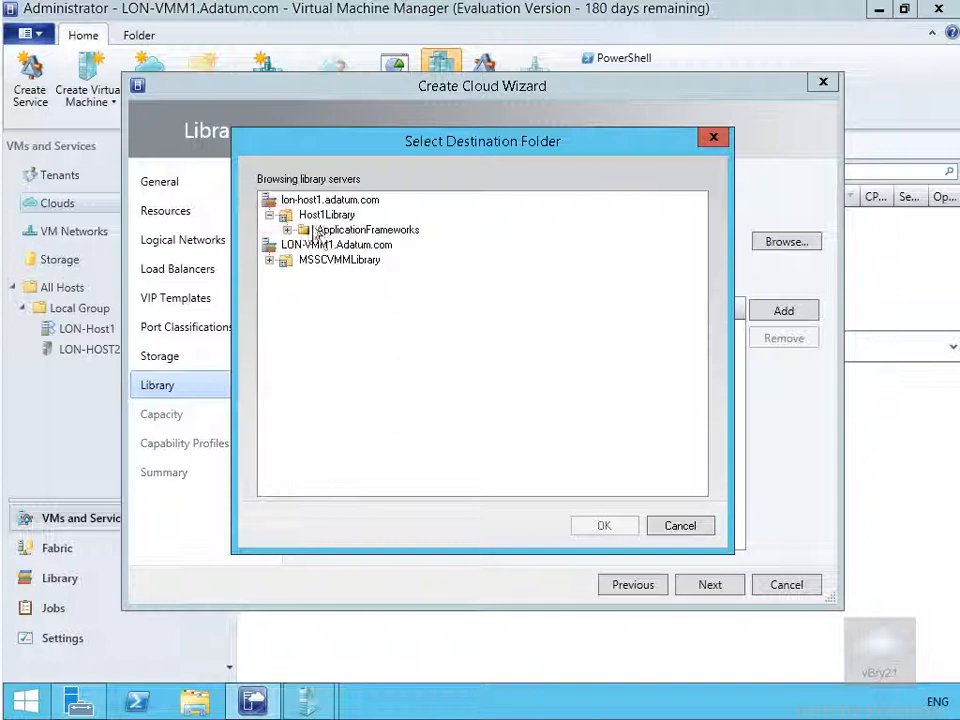
click(269, 260)
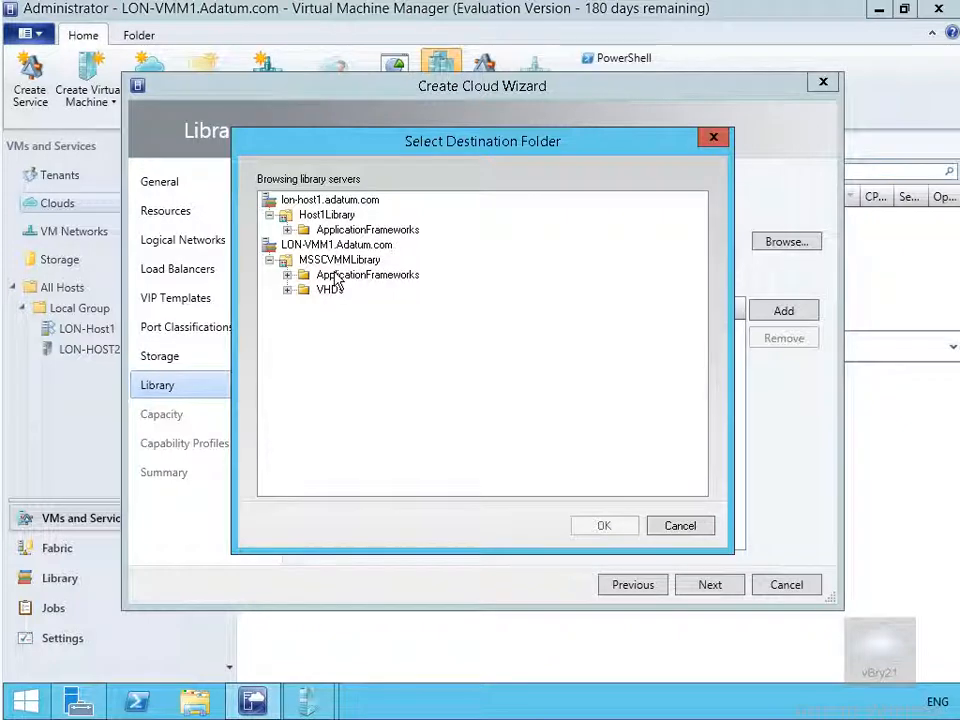
click(328, 214)
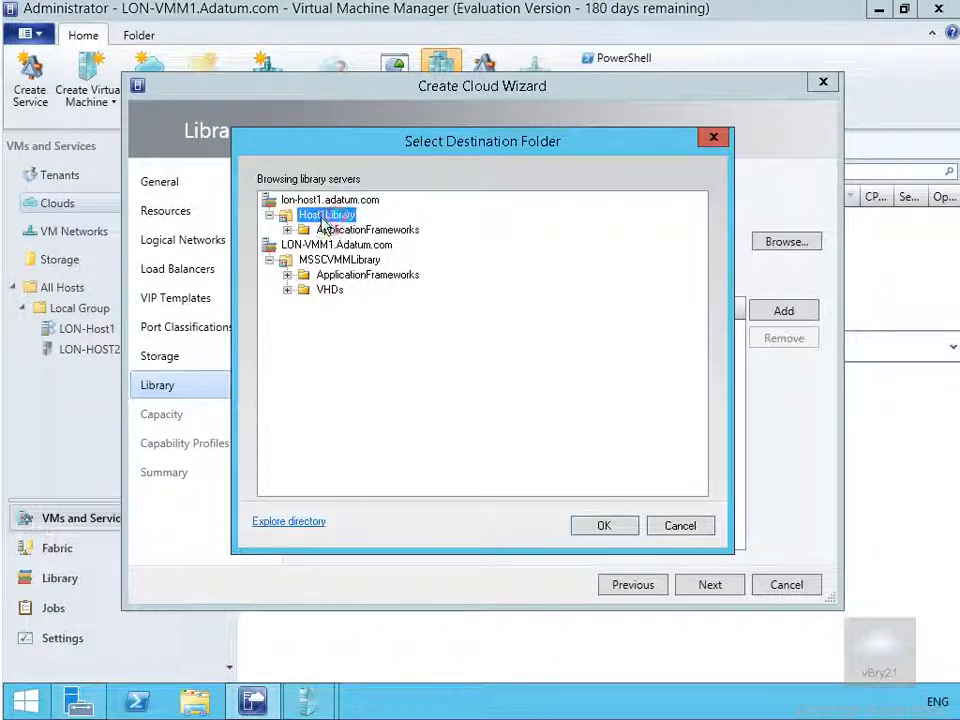
click(600, 526)
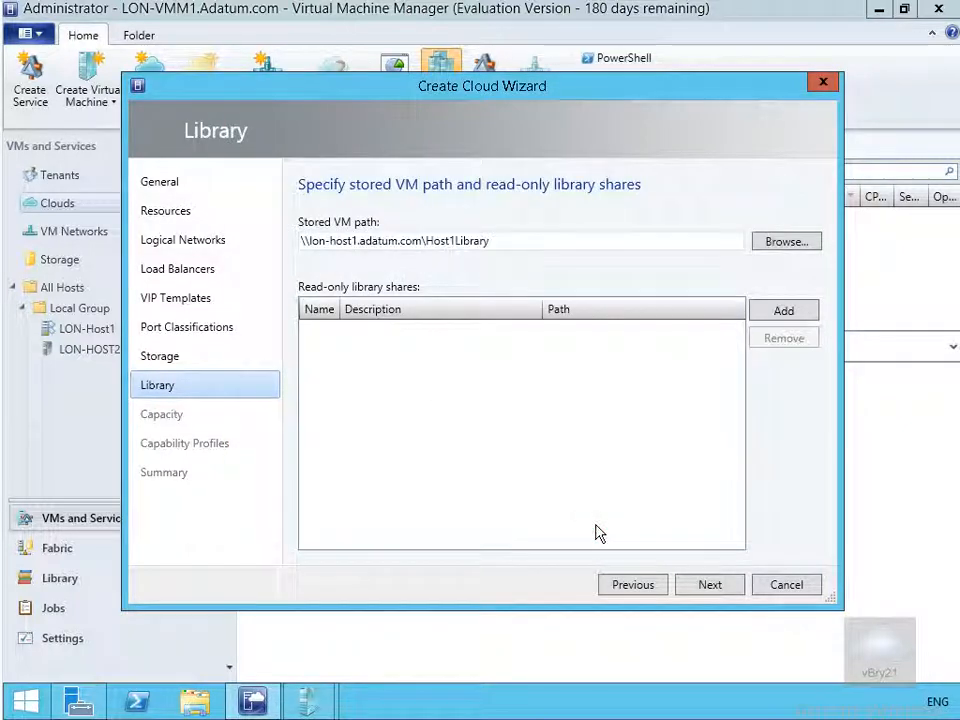
Step: Add only Host1Library as a read-only library share for the cloud
click(786, 313)
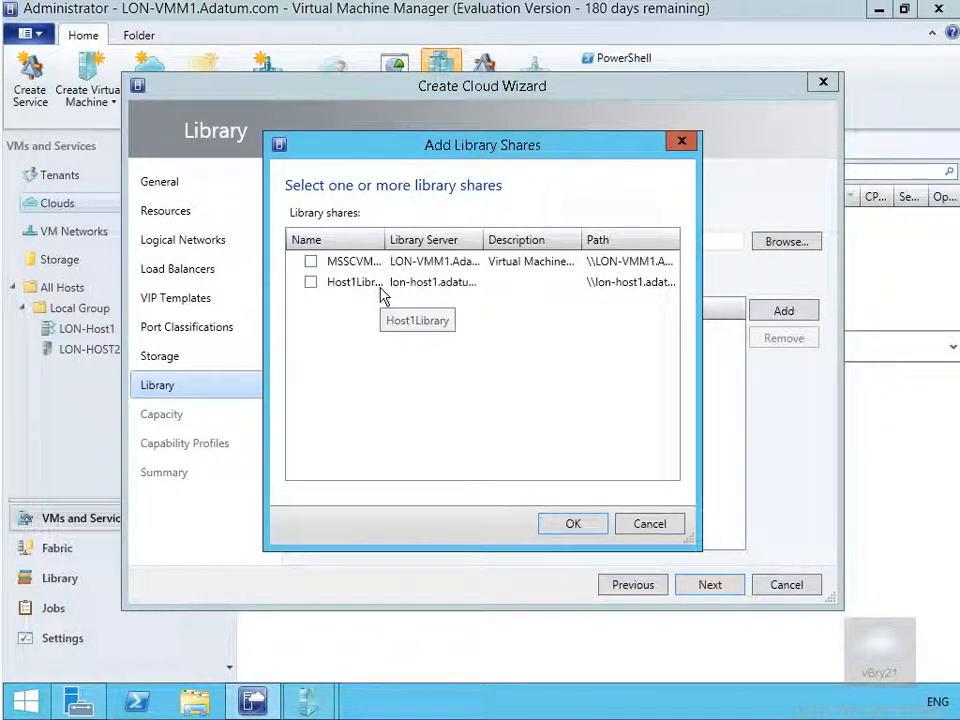
click(645, 523)
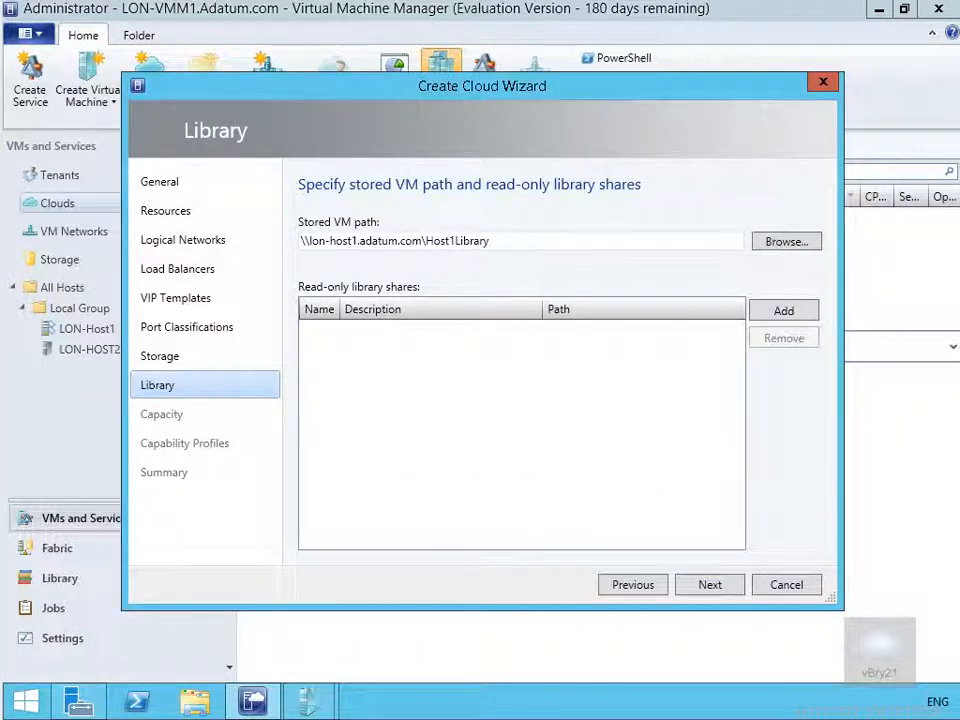
click(790, 313)
click(310, 261)
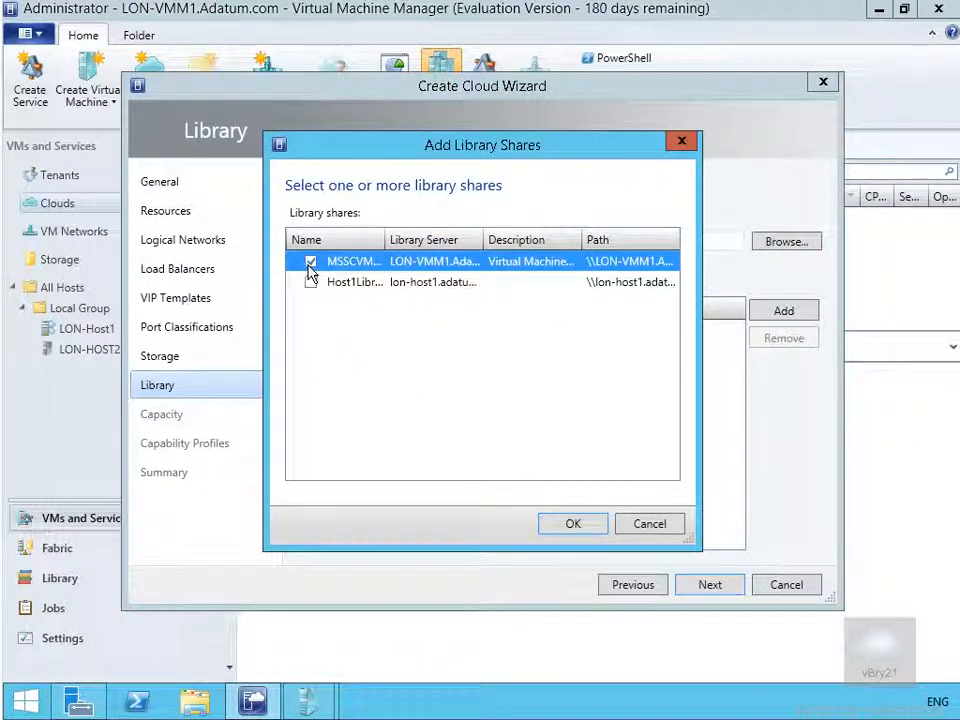
click(310, 282)
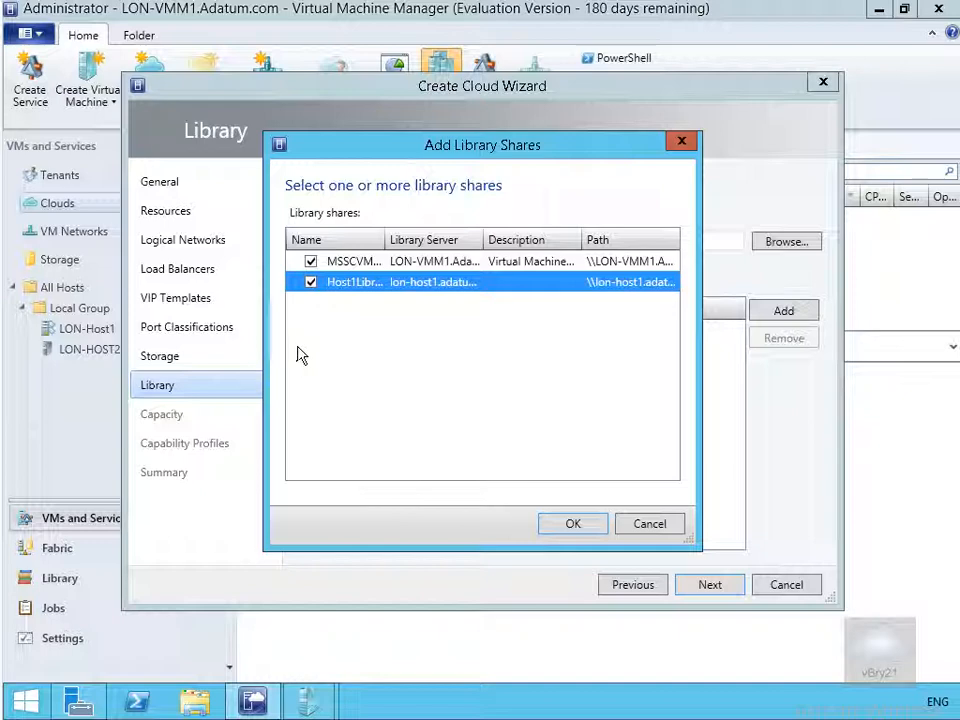
click(310, 261)
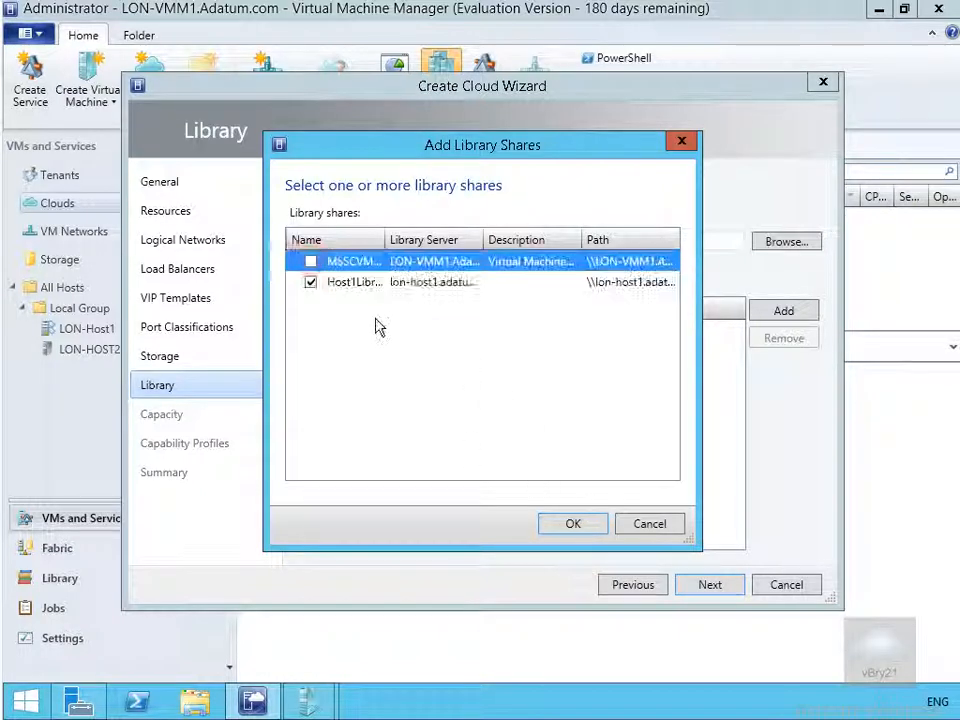
click(578, 525)
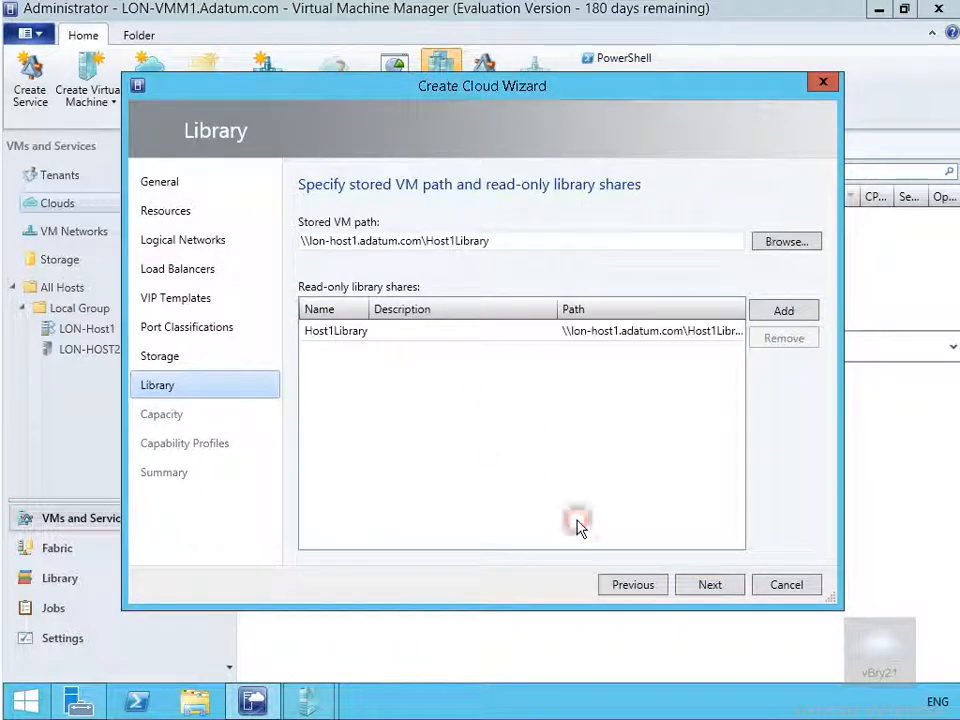
Step: Limit the cloud capacity to 8 GB of memory, 1000 GB of storage and 3 virtual machines
click(710, 585)
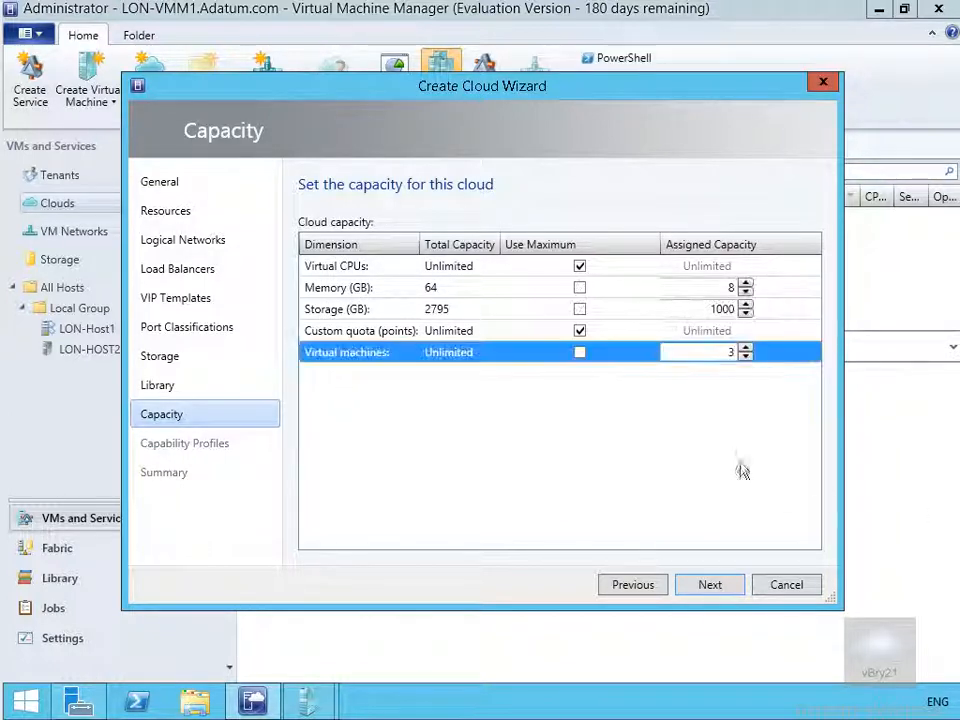
text(3)
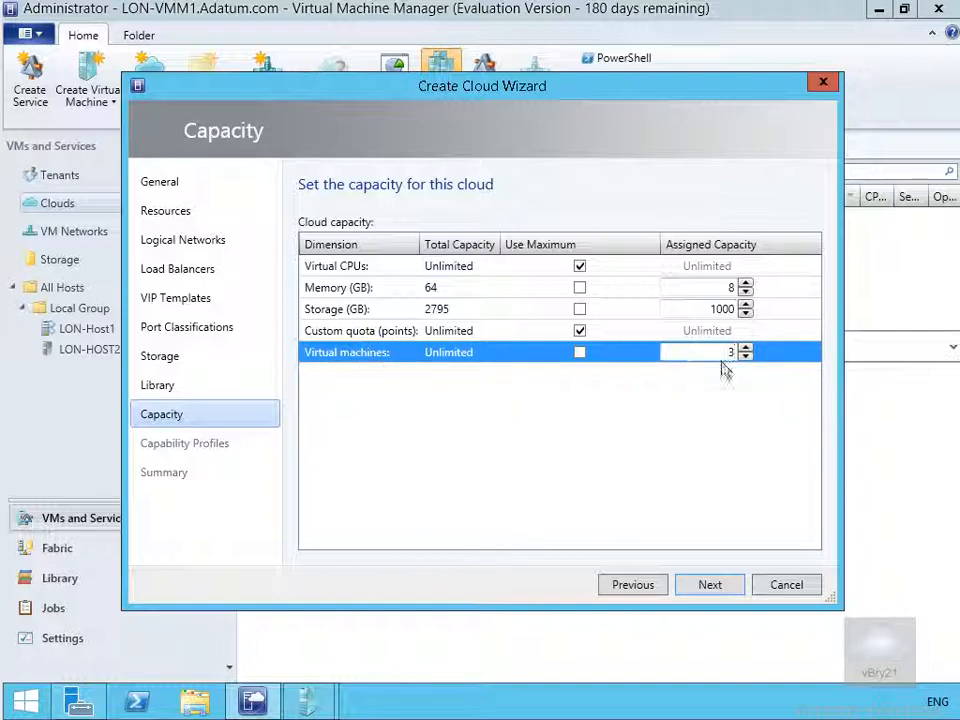
click(710, 585)
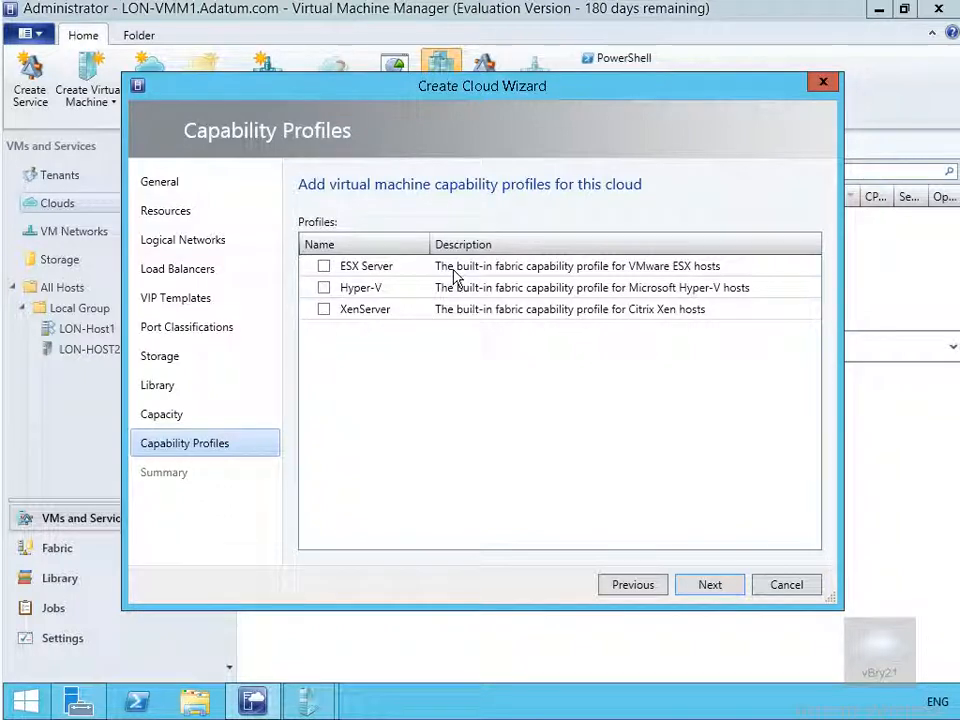
Step: Add the Hyper-V capability profile and try to create the cloud with the summarized settings
click(323, 289)
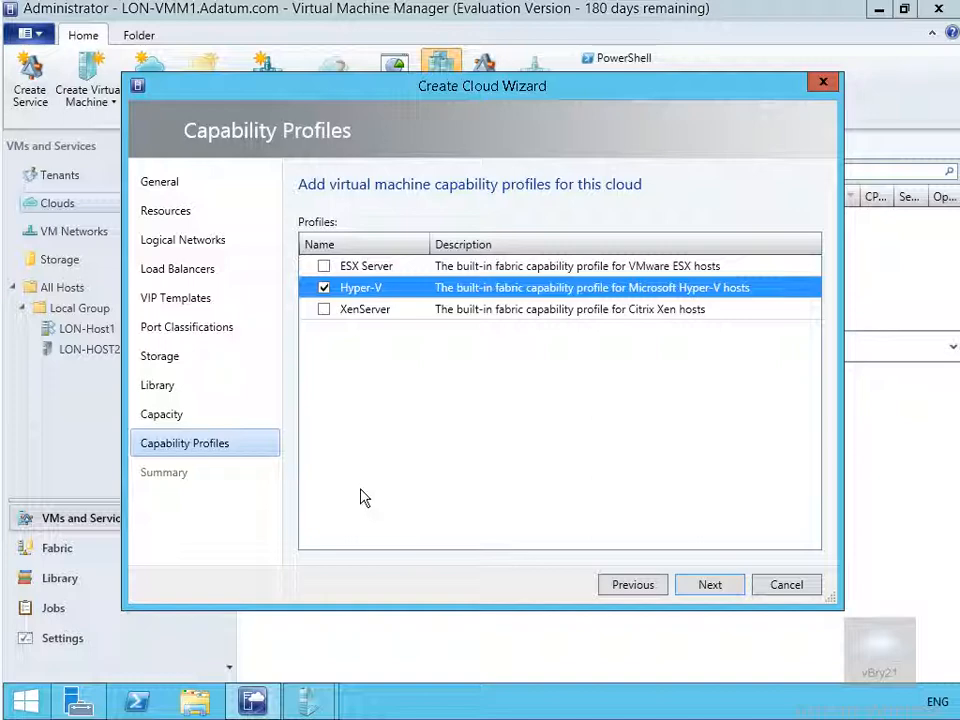
click(688, 584)
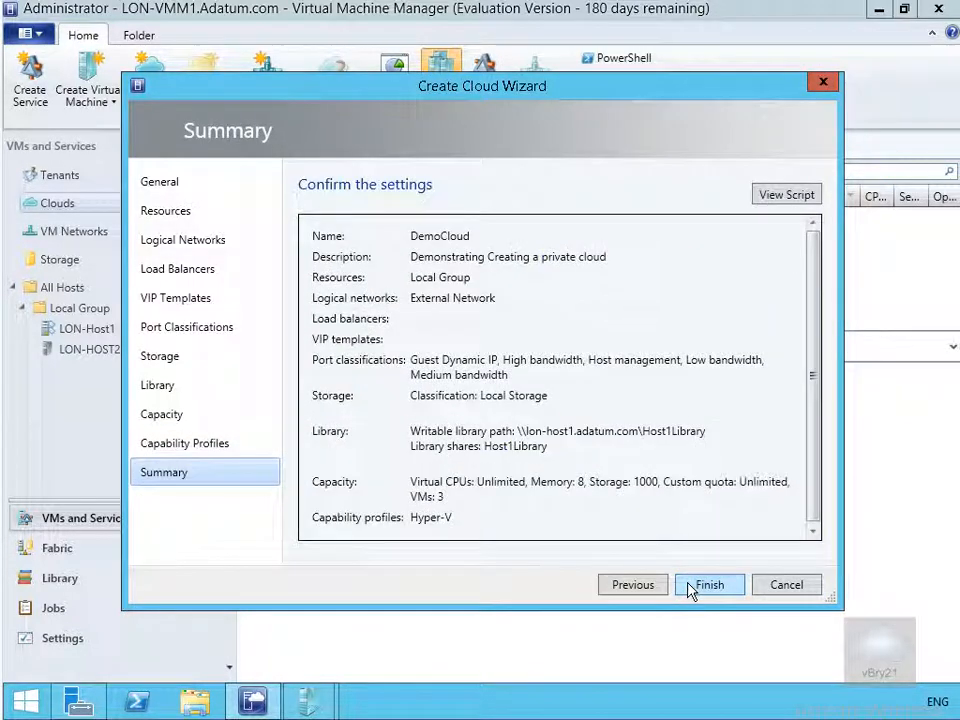
click(708, 587)
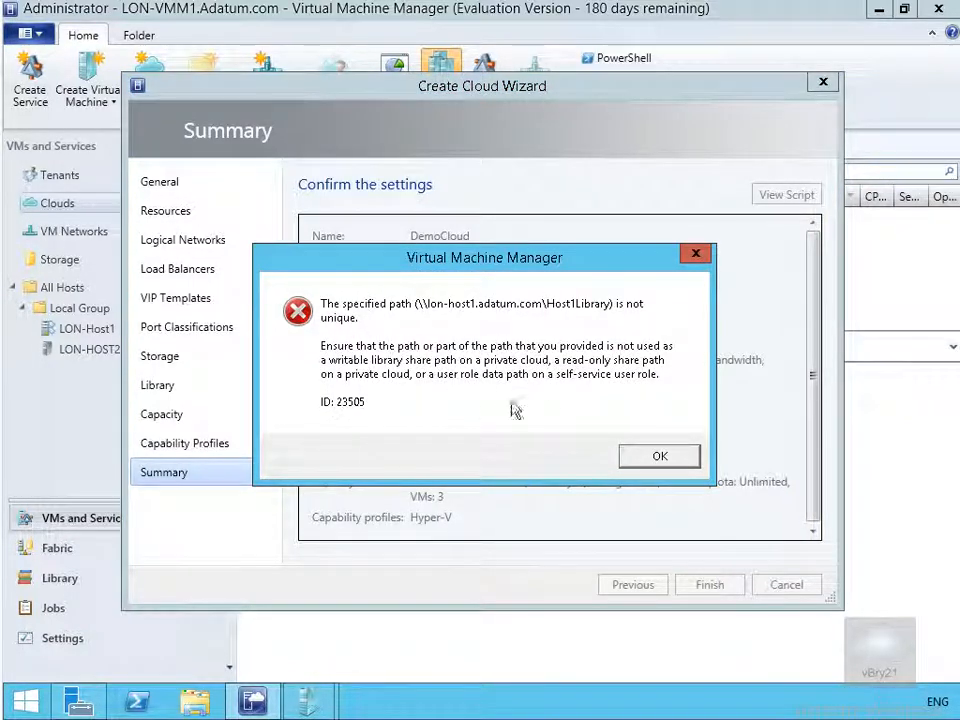
click(656, 456)
Step: Return to the cloud's library settings and remove Host1Library from the read-only library shares
click(647, 590)
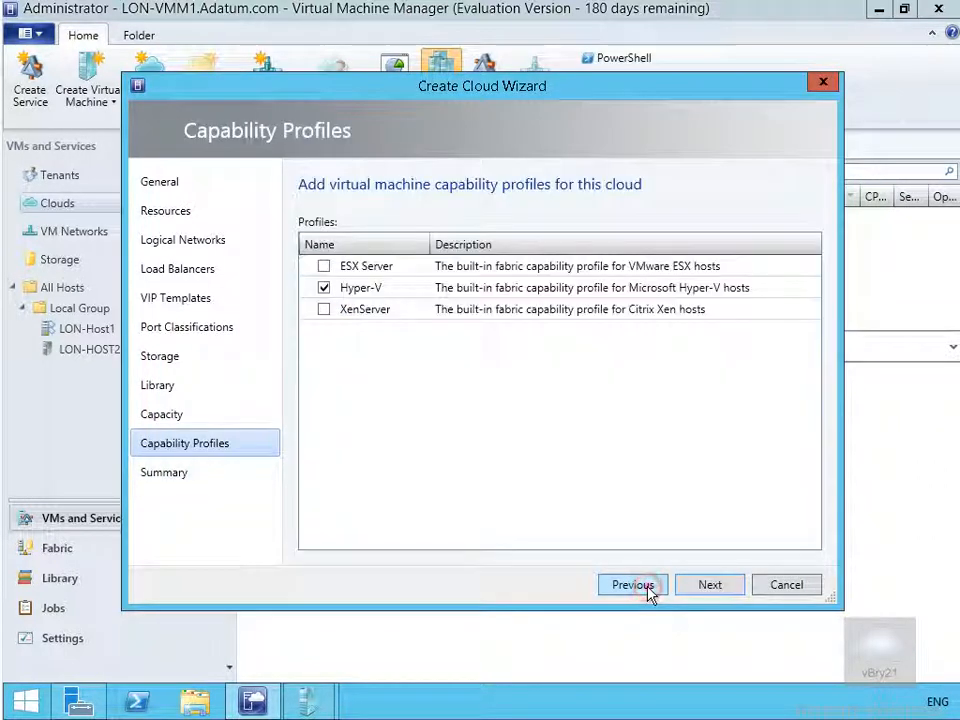
click(633, 585)
click(633, 585)
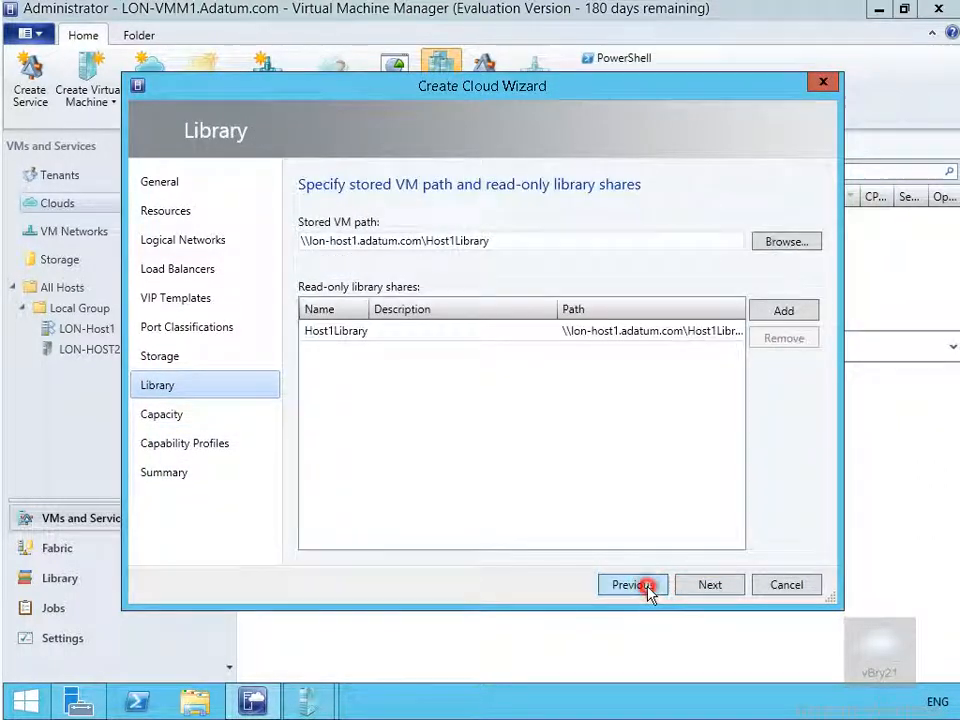
click(648, 590)
click(645, 585)
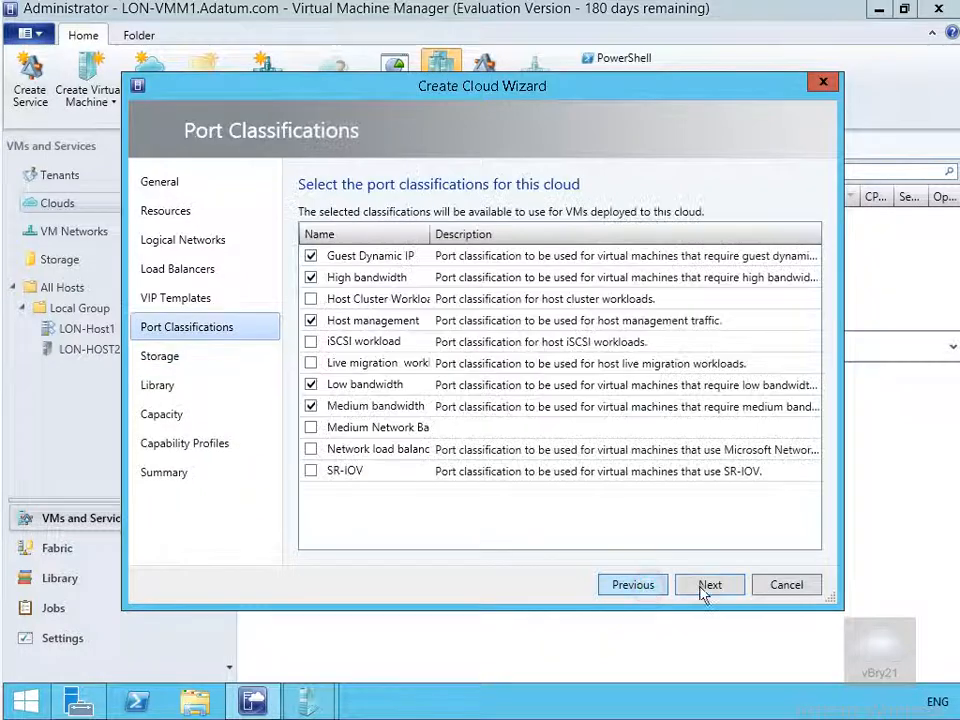
click(708, 587)
click(708, 587)
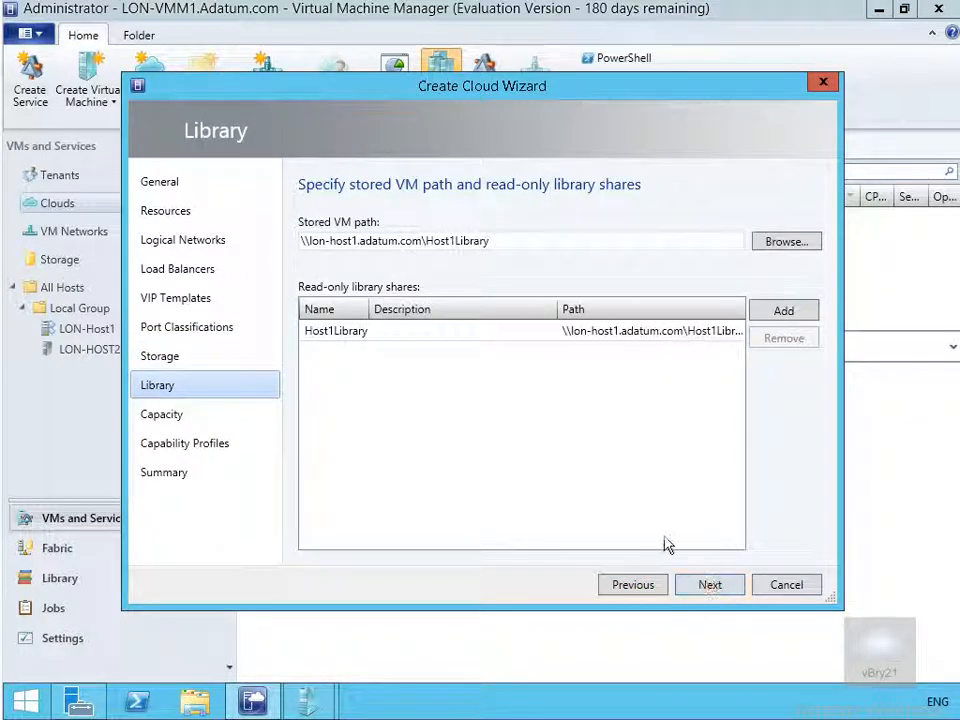
click(622, 331)
click(775, 338)
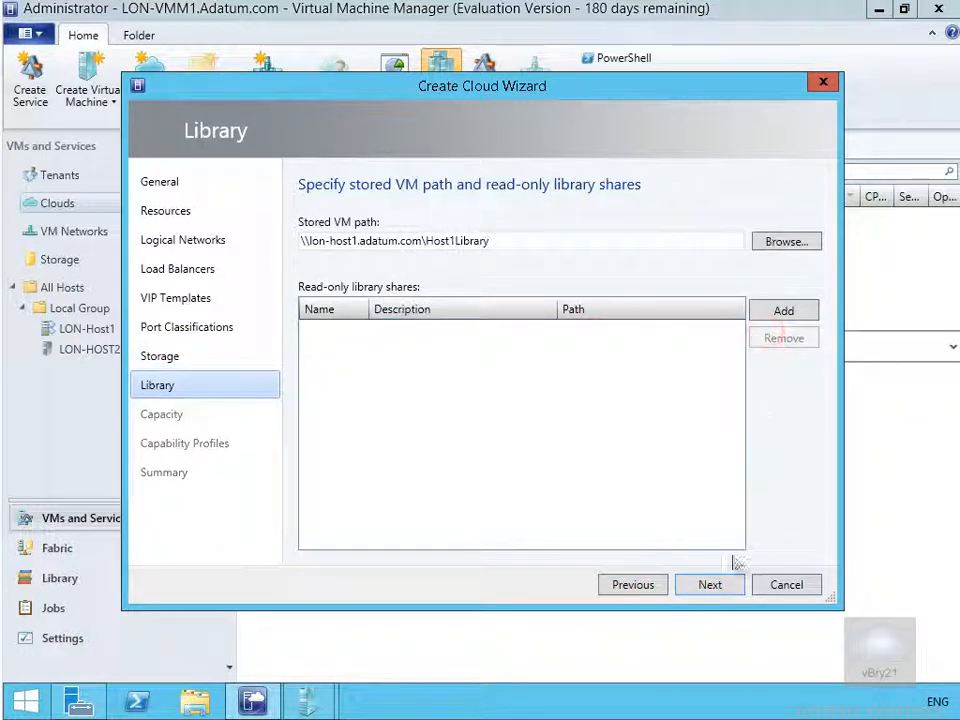
Step: Keep the remaining capacity and Hyper-V profile settings, create DemoCloud without read-only library shares, and dismiss the job list
click(710, 585)
click(710, 585)
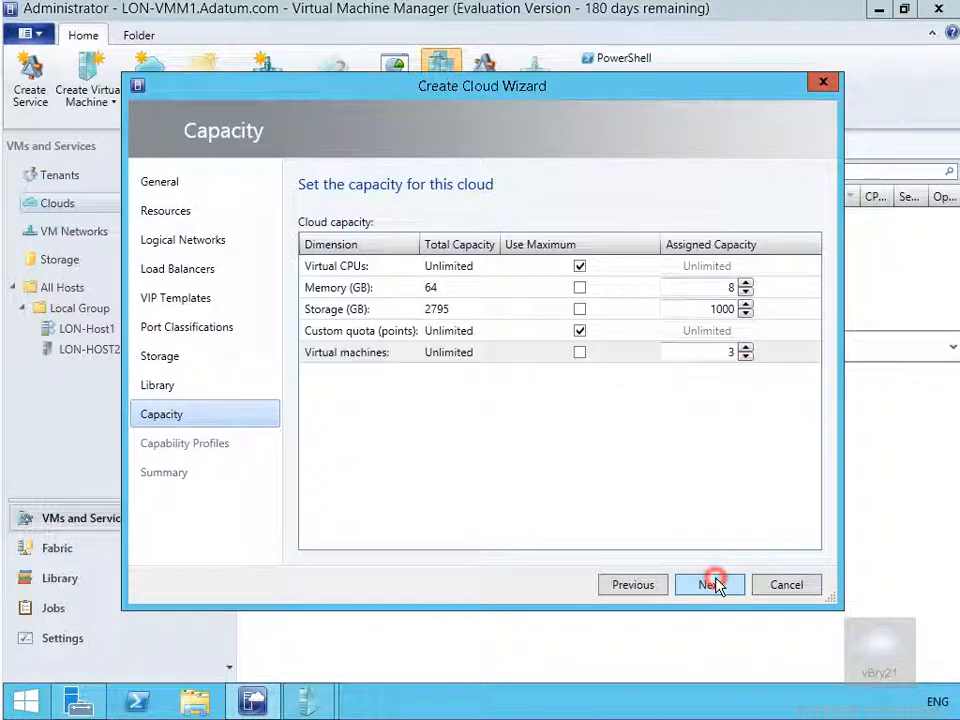
click(710, 585)
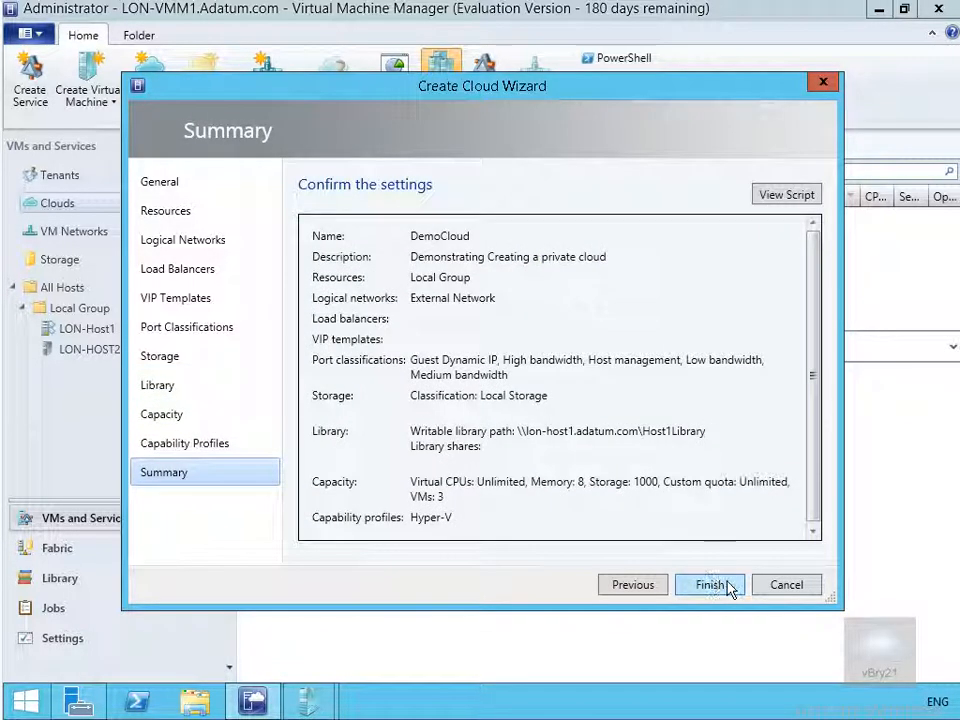
click(728, 587)
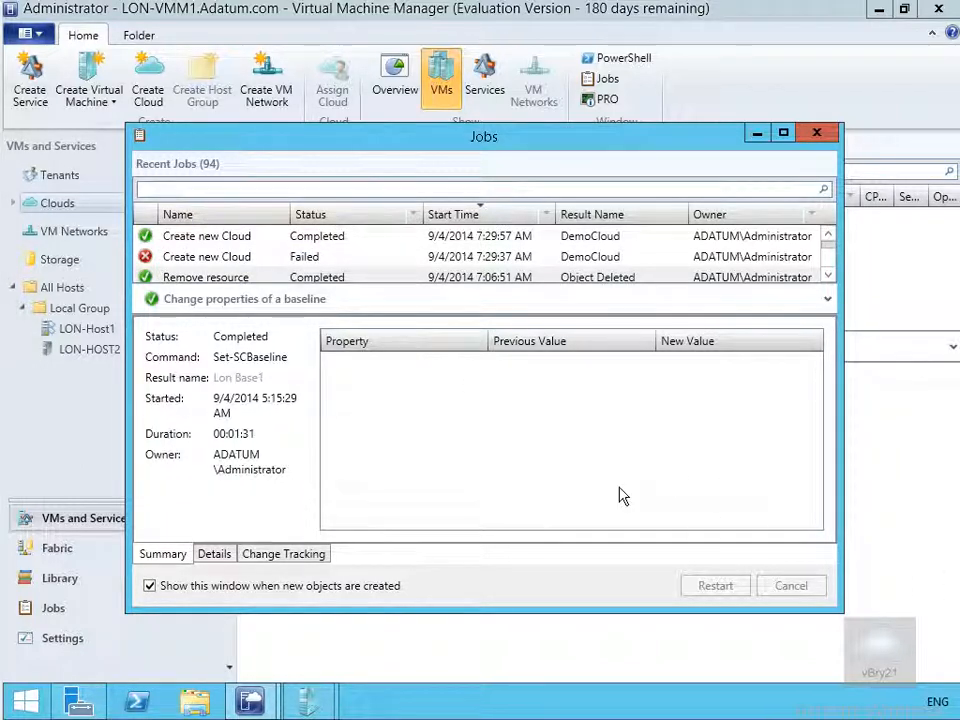
click(815, 133)
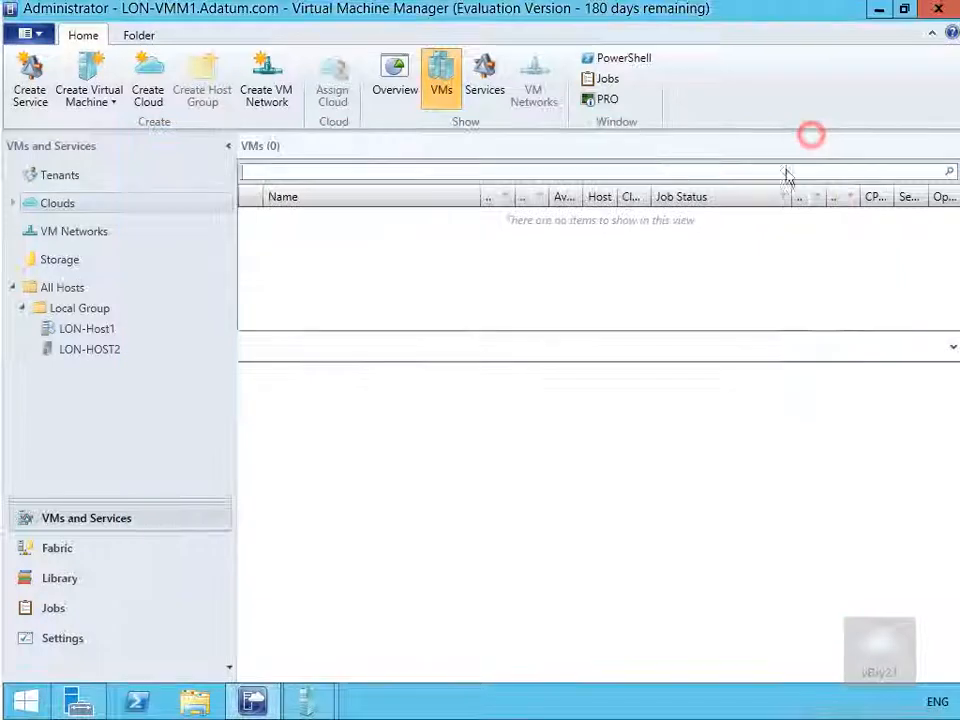
Step: Expand the list of clouds, select DemoCloud and look at the actions available for it
click(14, 203)
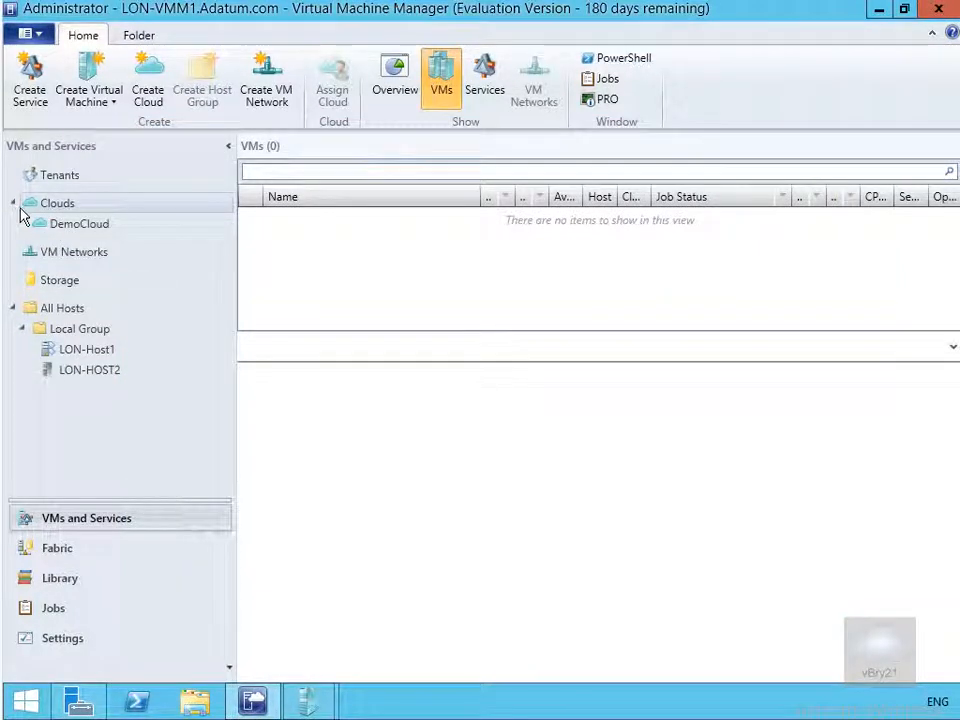
click(57, 226)
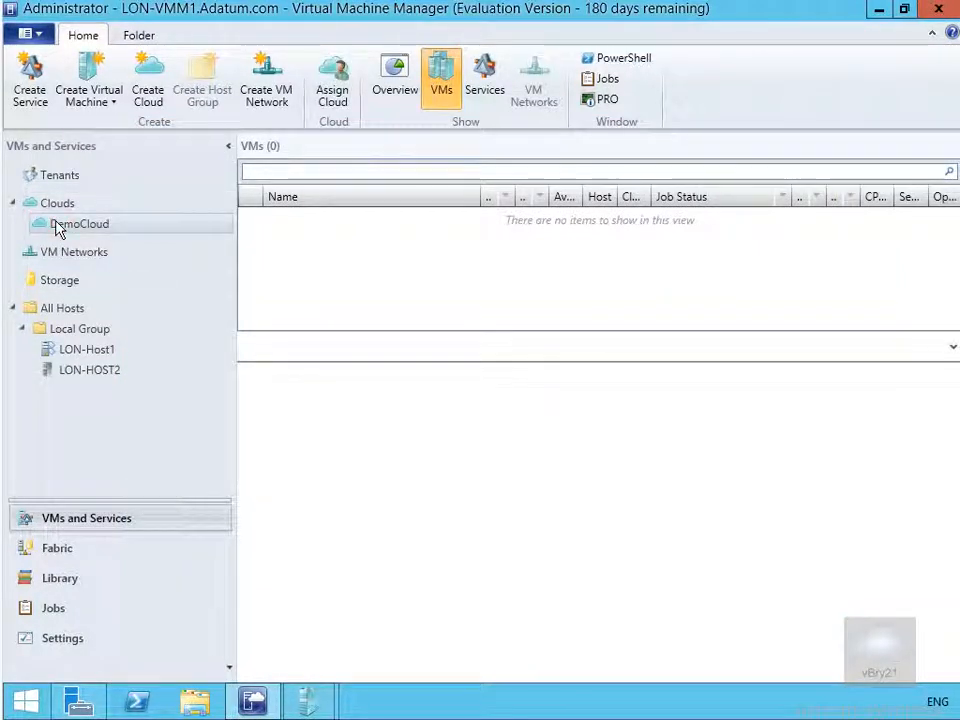
right_click(64, 226)
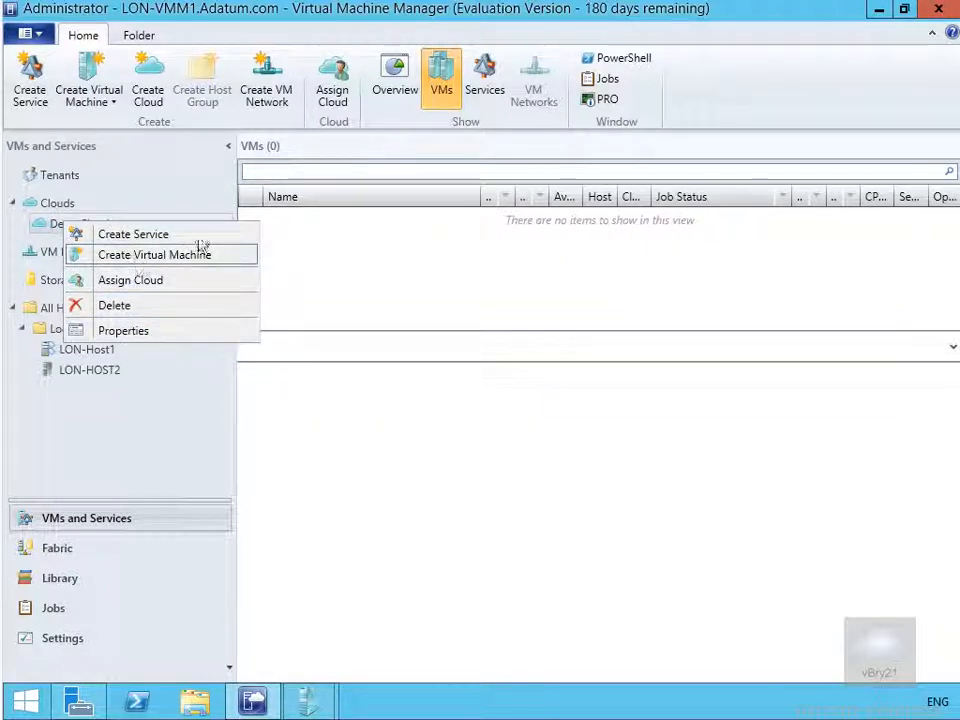
click(363, 413)
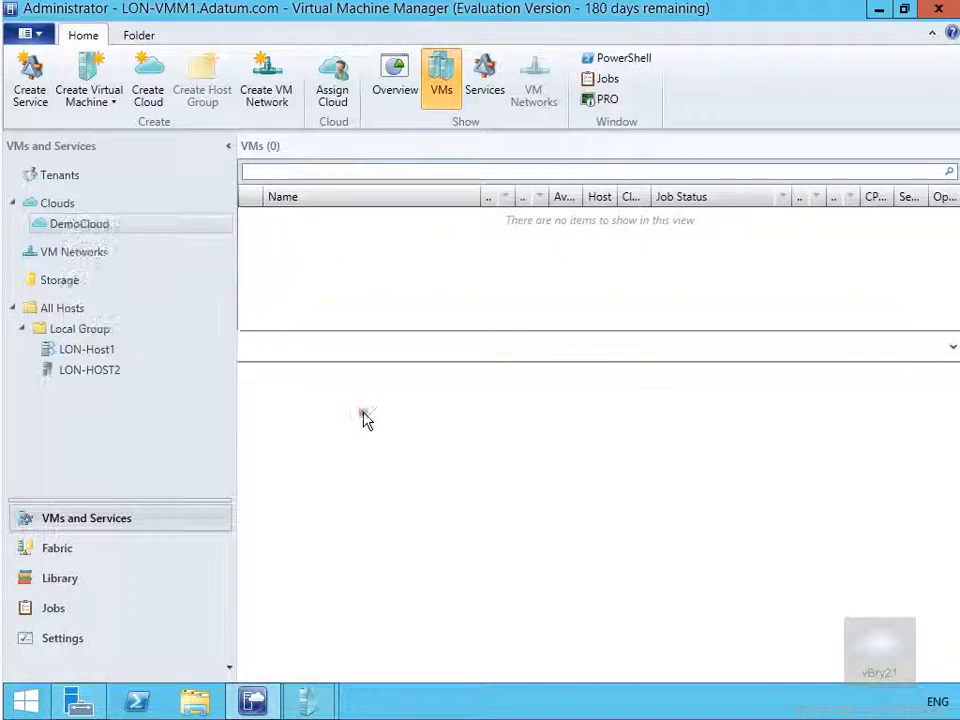